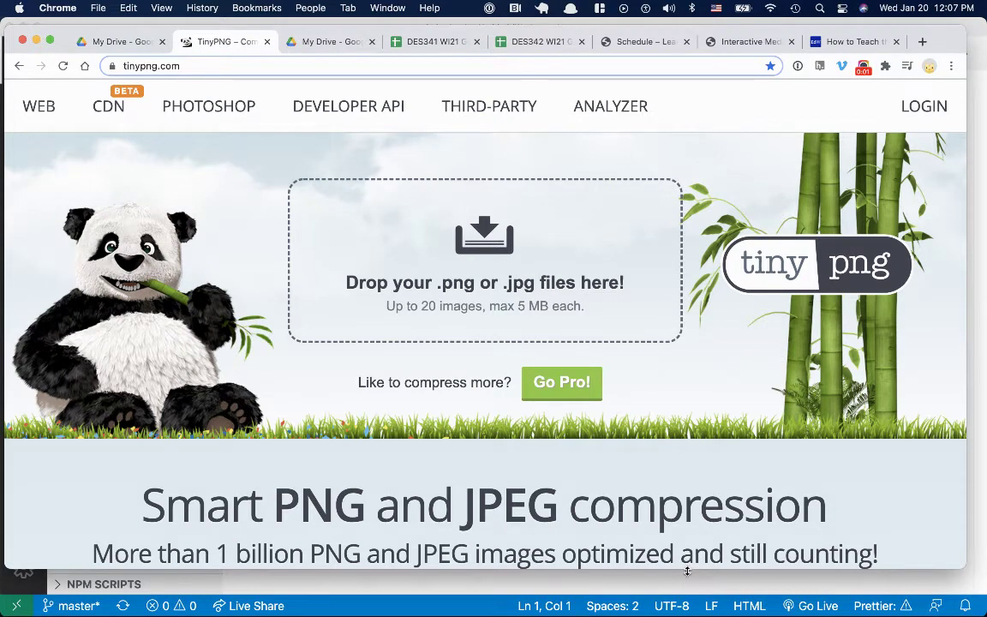
# - Drag the Chrome window's bottom edge down so more of the TinyPNG upload page shows
pyautogui.moveTo(687, 571); pyautogui.dragTo(687, 603)
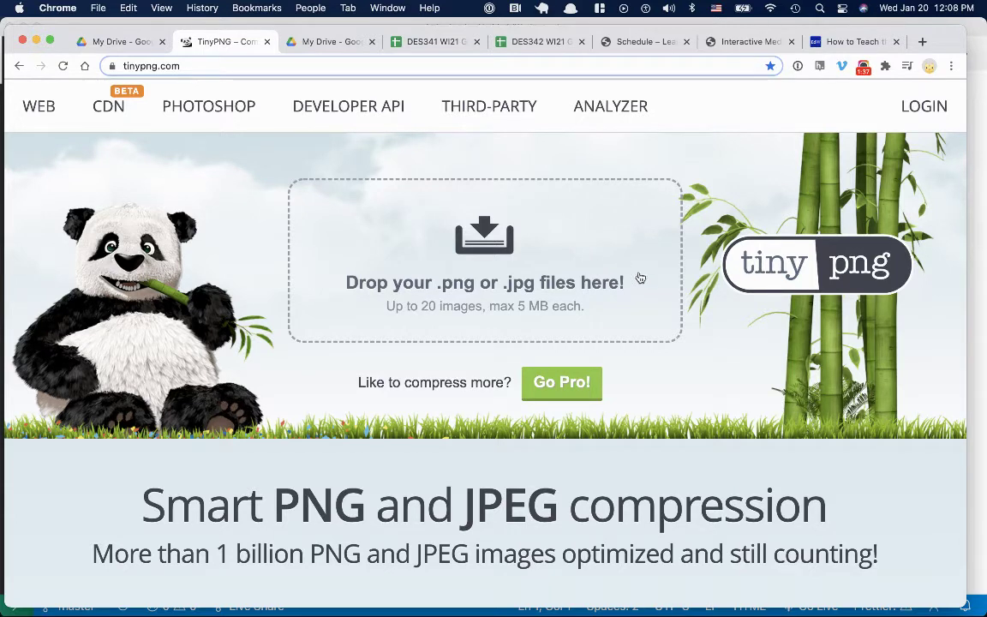
pyautogui.scroll(-1, 628, 374)
pyautogui.scroll(-5, 628, 374)
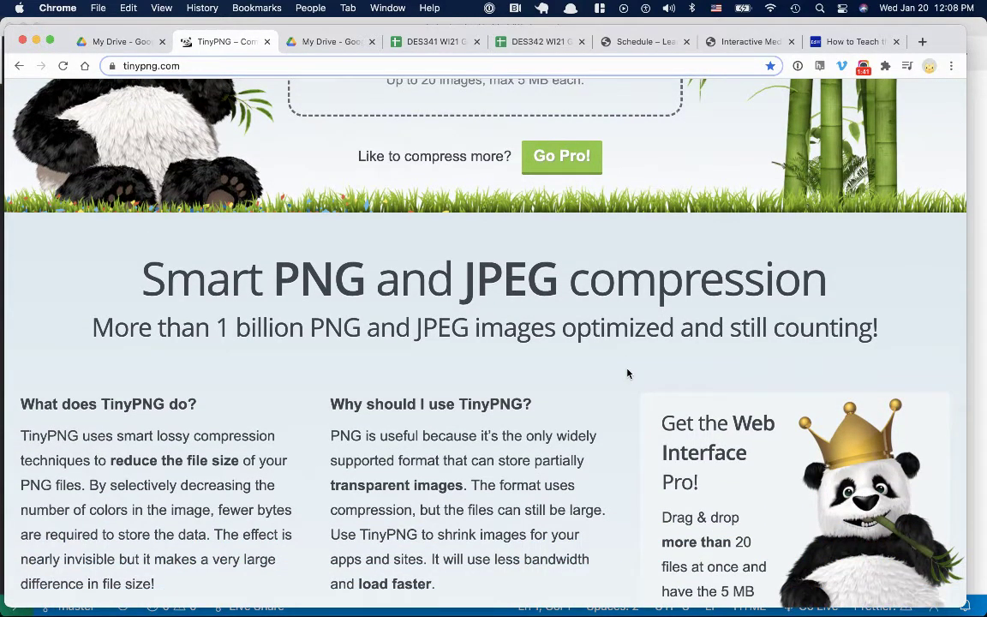
pyautogui.scroll(-1, 627, 373)
pyautogui.scroll(-1, 627, 373)
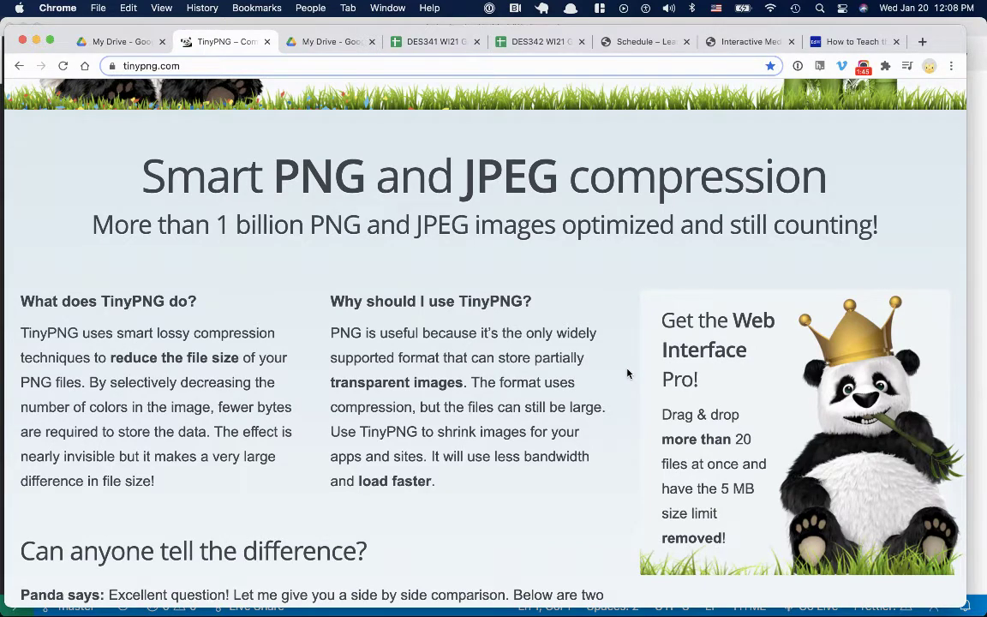
pyautogui.scroll(-8, 627, 373)
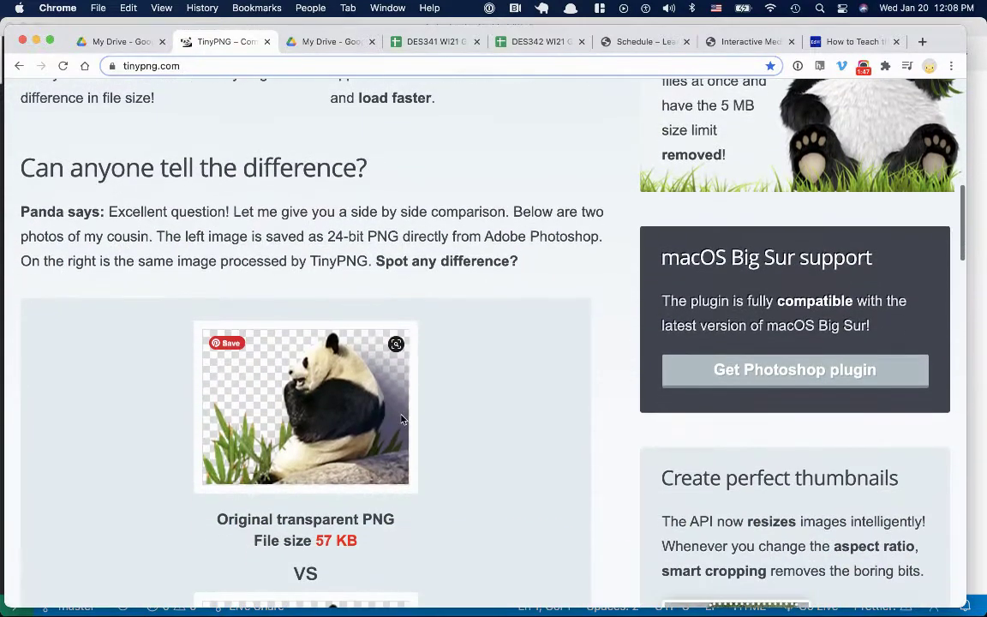
pyautogui.scroll(-5, 418, 448)
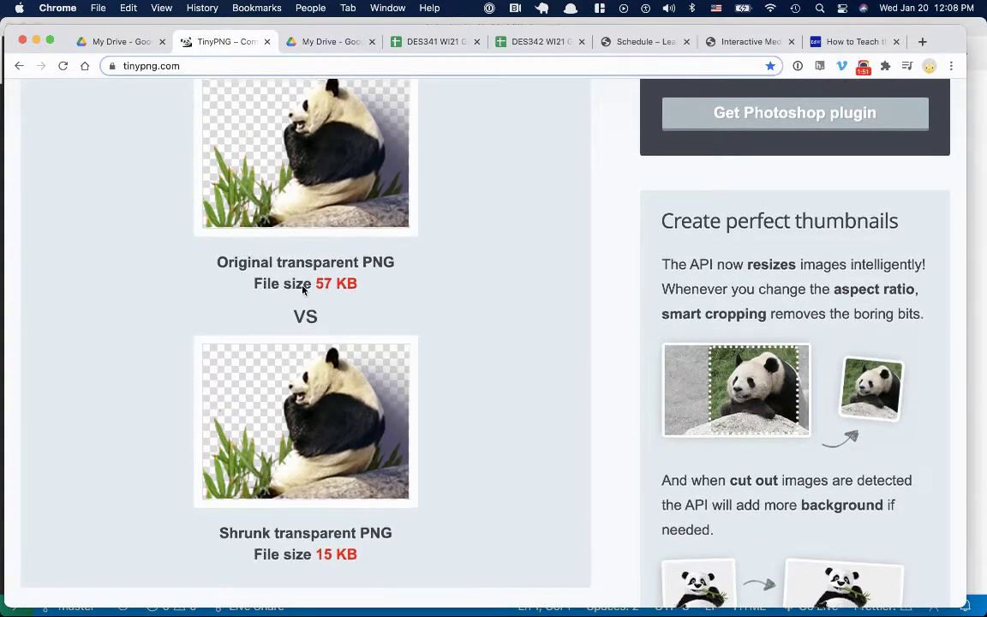
pyautogui.scroll(1, 302, 292)
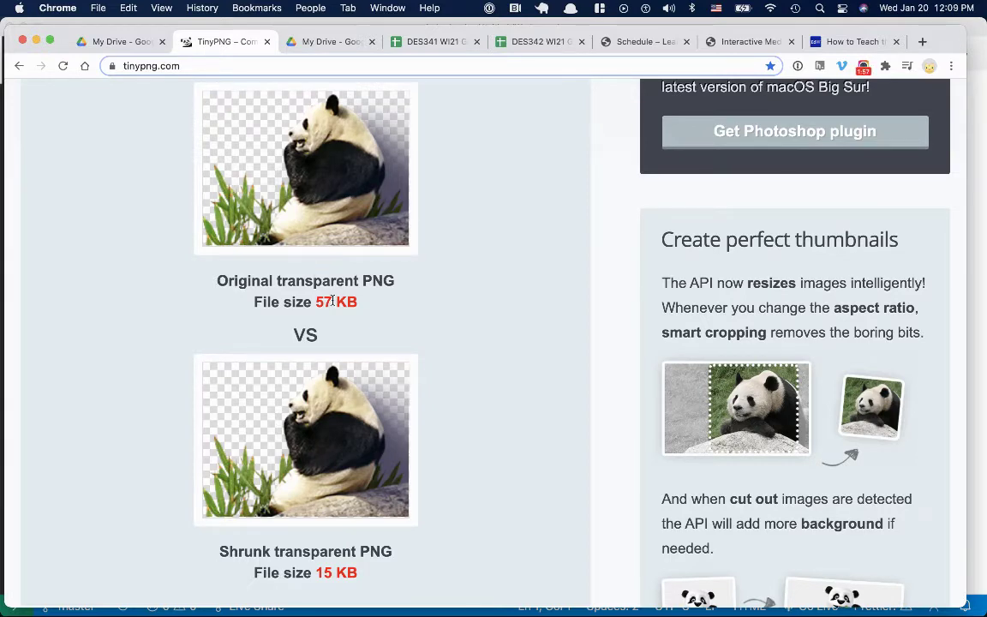
pyautogui.scroll(-3, 351, 585)
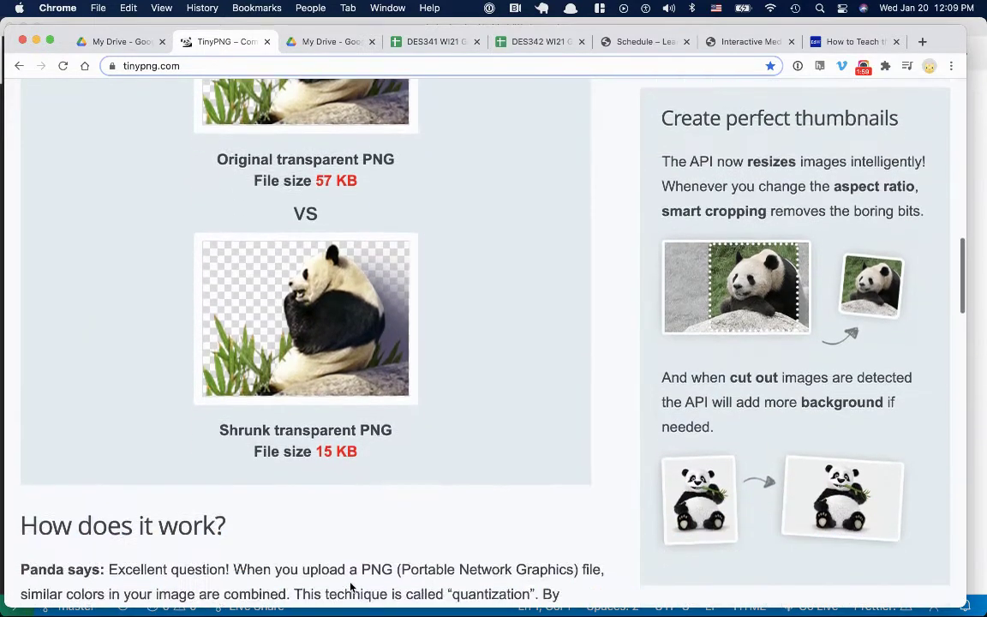
pyautogui.scroll(-6, 351, 586)
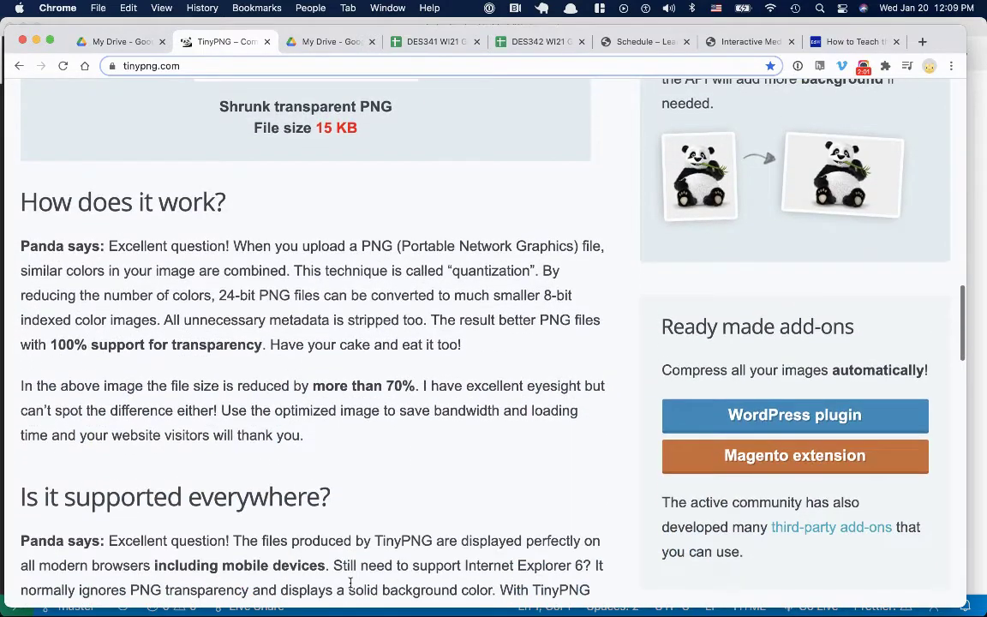
pyautogui.scroll(-5, 350, 584)
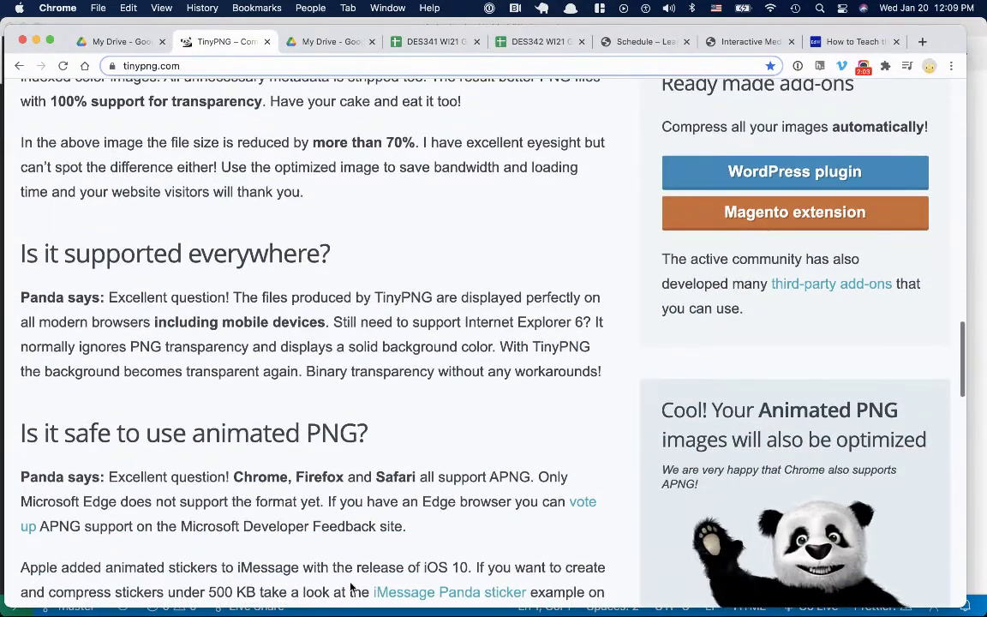
pyautogui.scroll(3, 355, 368)
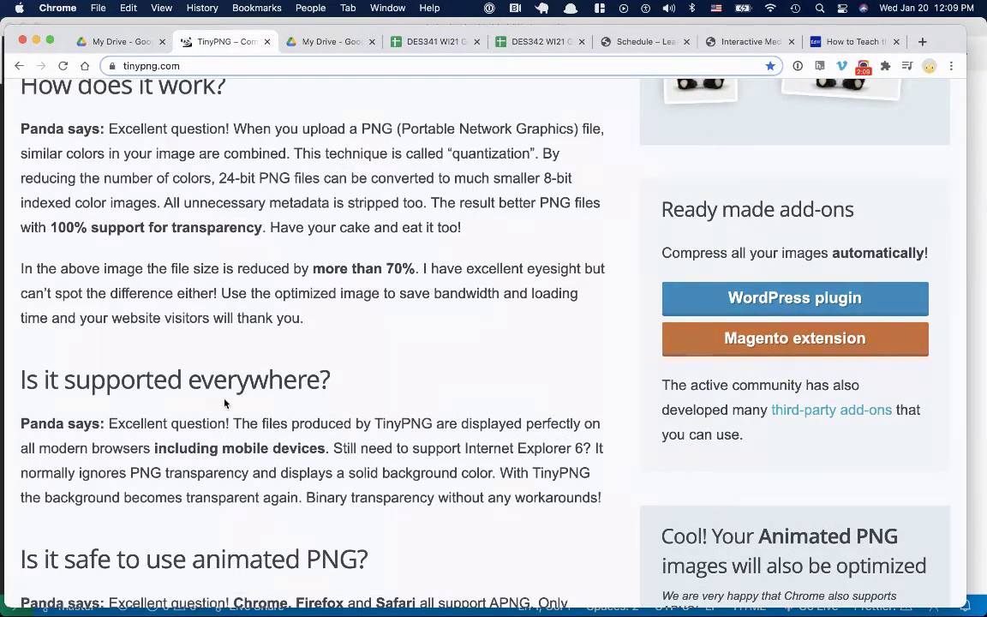
pyautogui.moveTo(329, 610)
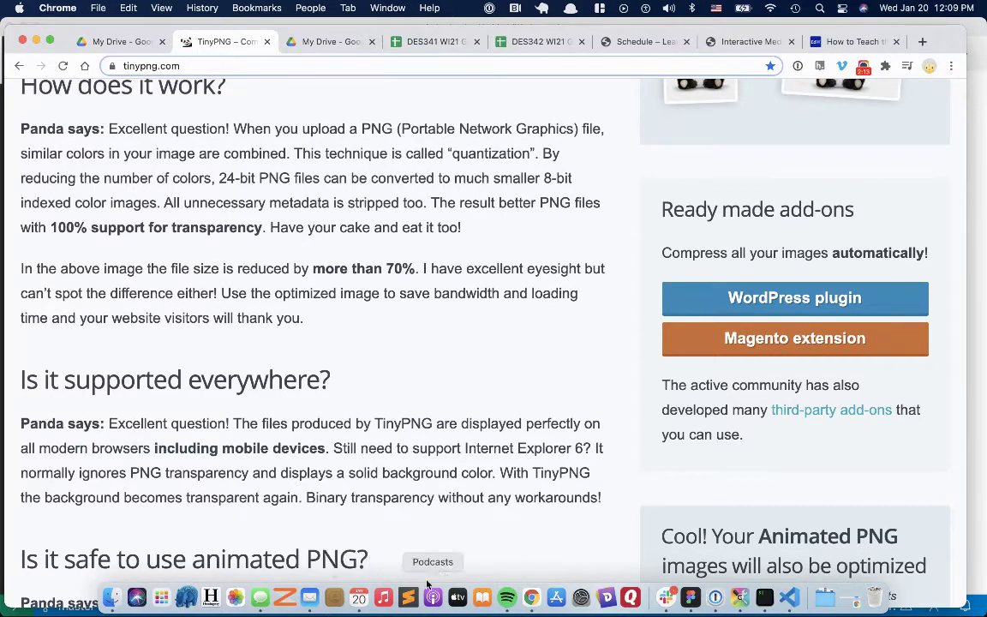
pyautogui.scroll(-3, 506, 495)
pyautogui.scroll(-5, 508, 499)
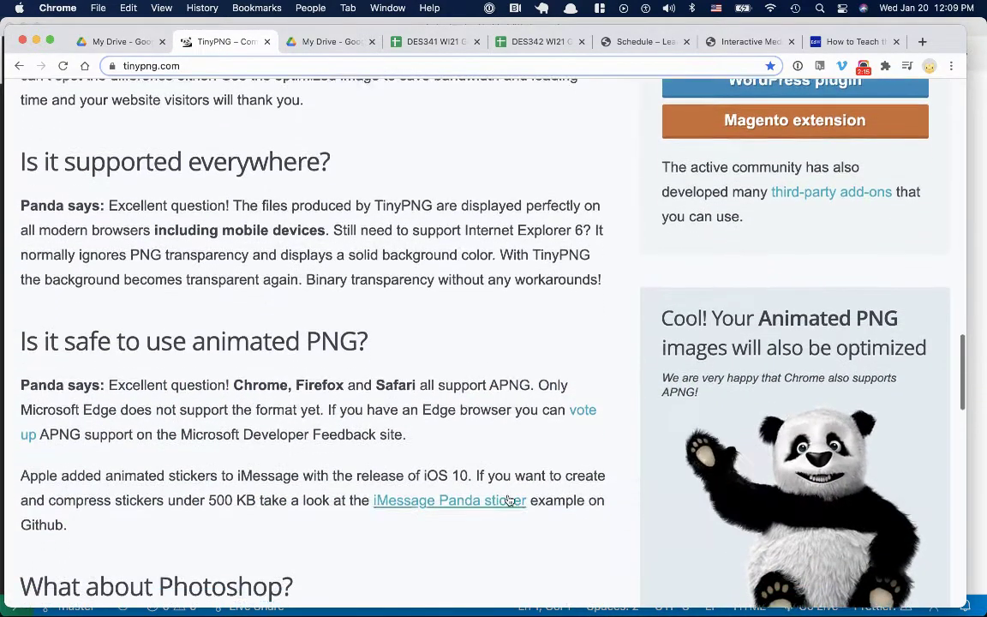
pyautogui.scroll(-3, 507, 498)
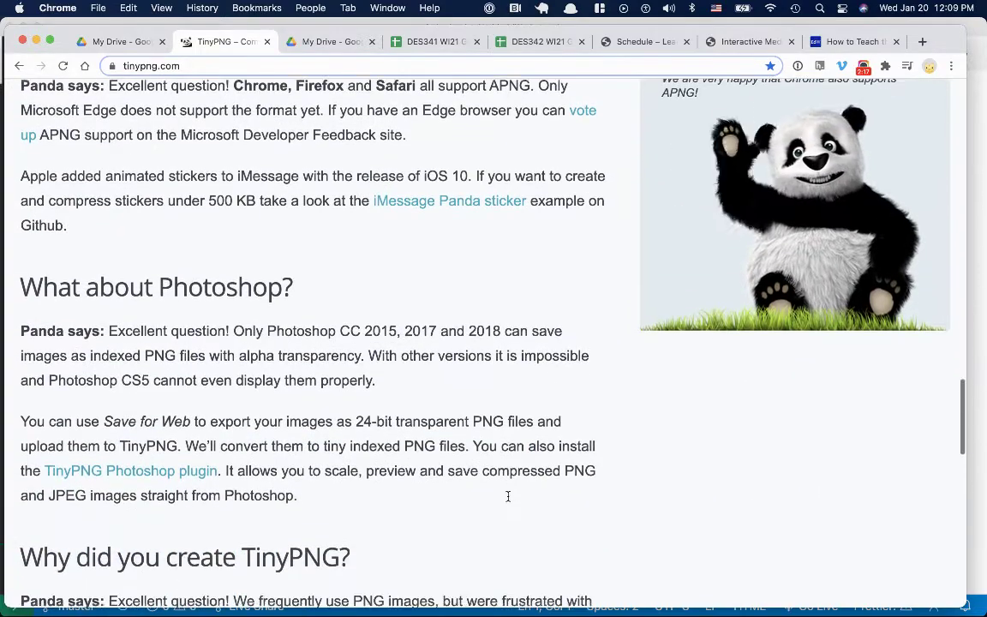
pyautogui.scroll(-4, 508, 500)
pyautogui.scroll(20, 508, 500)
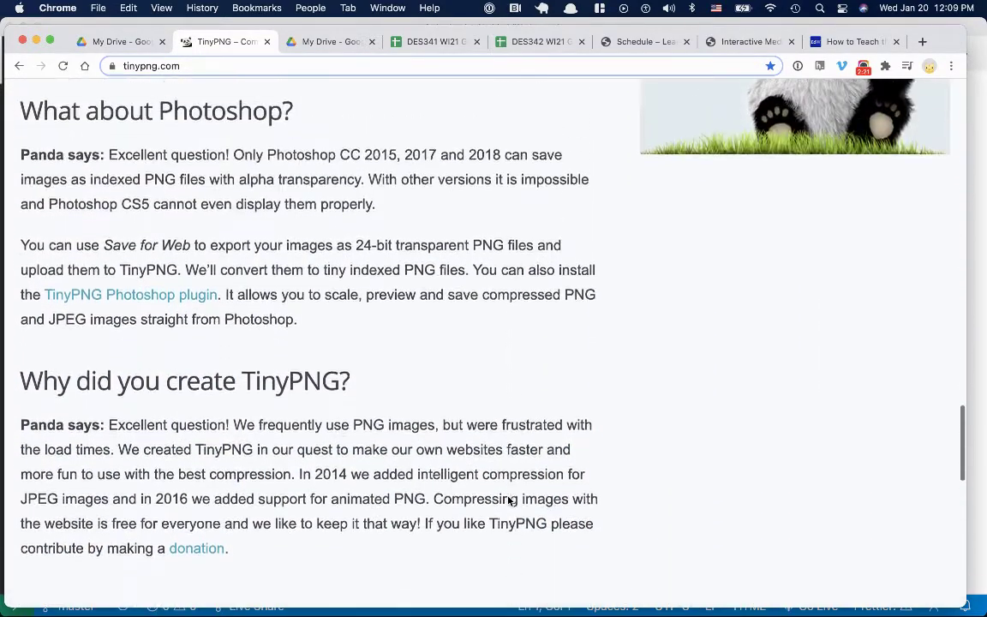
# - In Finder, close the two leftover file windows and move the images window up and right
pyautogui.press('super+Tab')
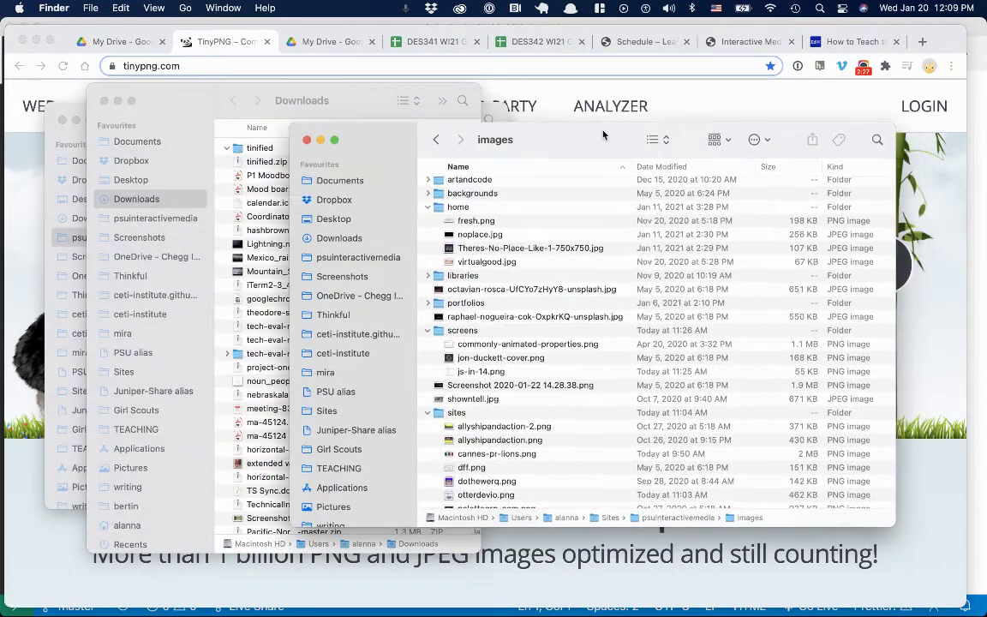
pyautogui.click(105, 101)
pyautogui.click(62, 120)
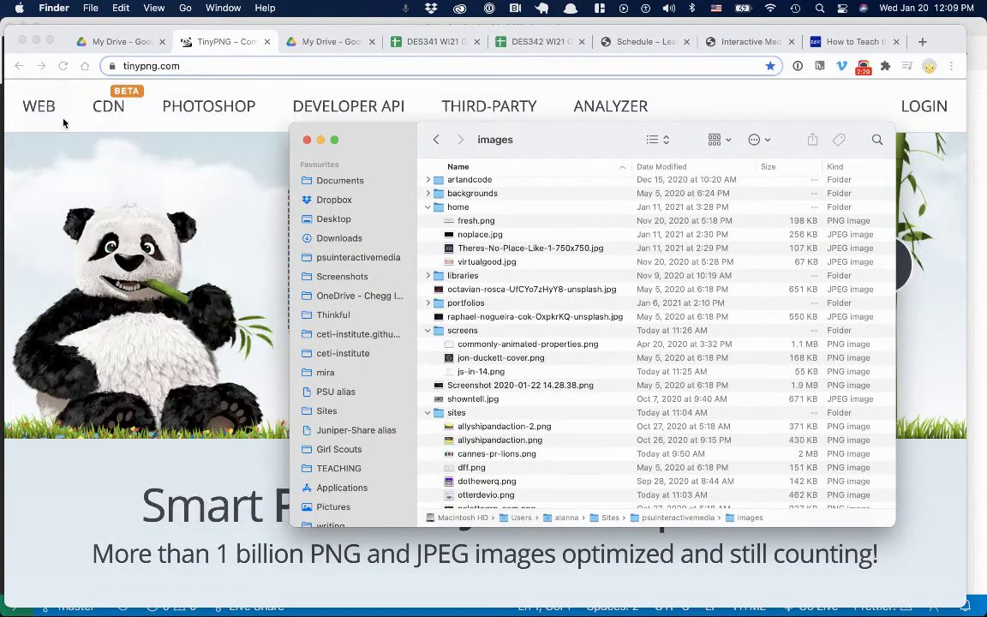
pyautogui.moveTo(545, 129); pyautogui.dragTo(589, 97)
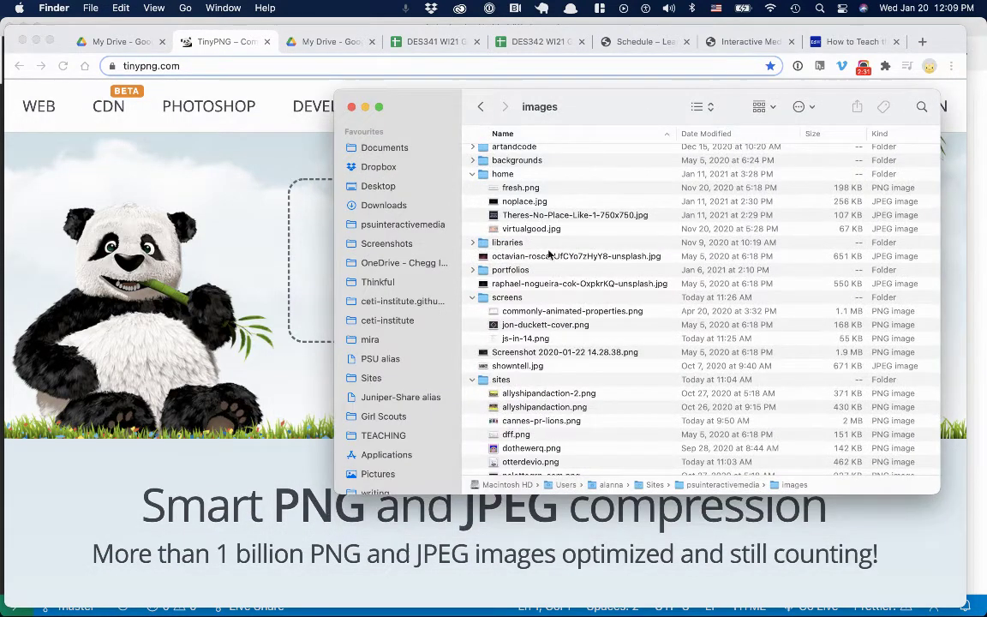
pyautogui.scroll(-1, 552, 273)
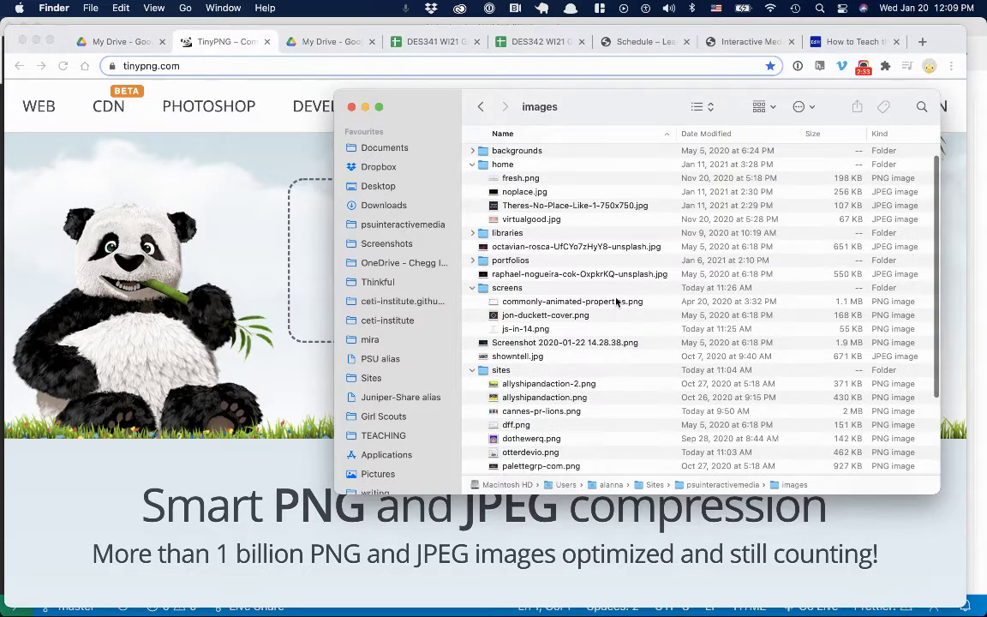
# - Select the twelve sites PNGs, commonly-animated-properties.png through taro-yoshumura.png, and drop them onto TinyPNG
pyautogui.click(851, 301)
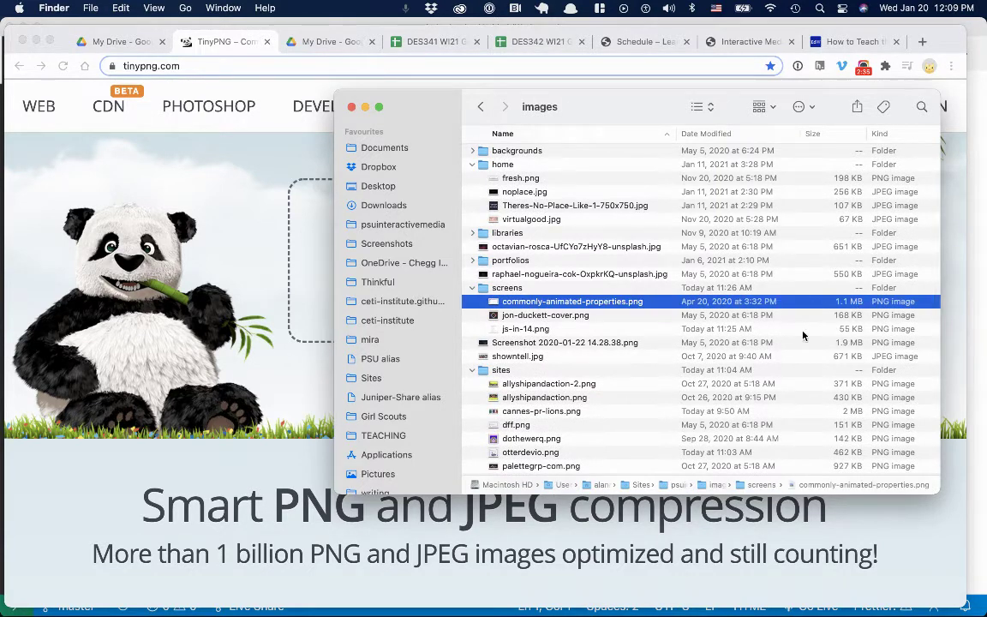
pyautogui.click(546, 343)
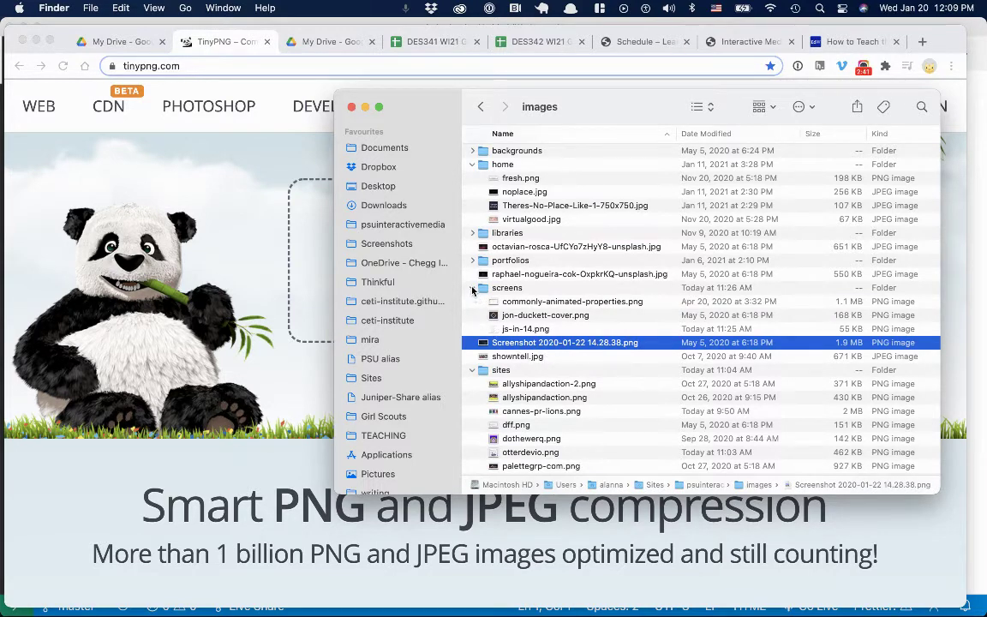
pyautogui.click(471, 288)
pyautogui.click(472, 288)
pyautogui.click(626, 305)
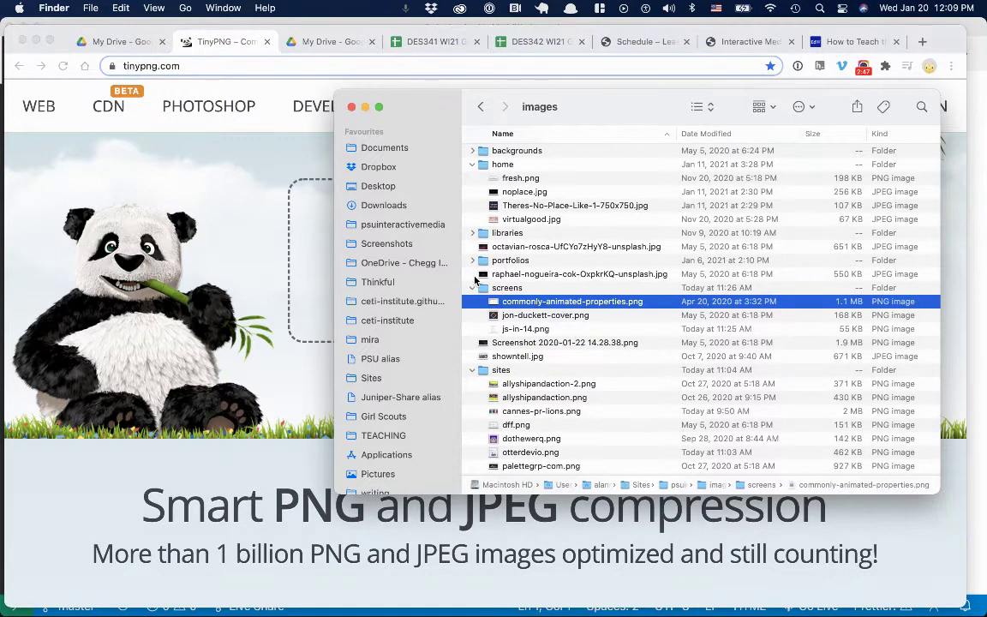
pyautogui.scroll(-3, 586, 404)
pyautogui.scroll(-3, 586, 403)
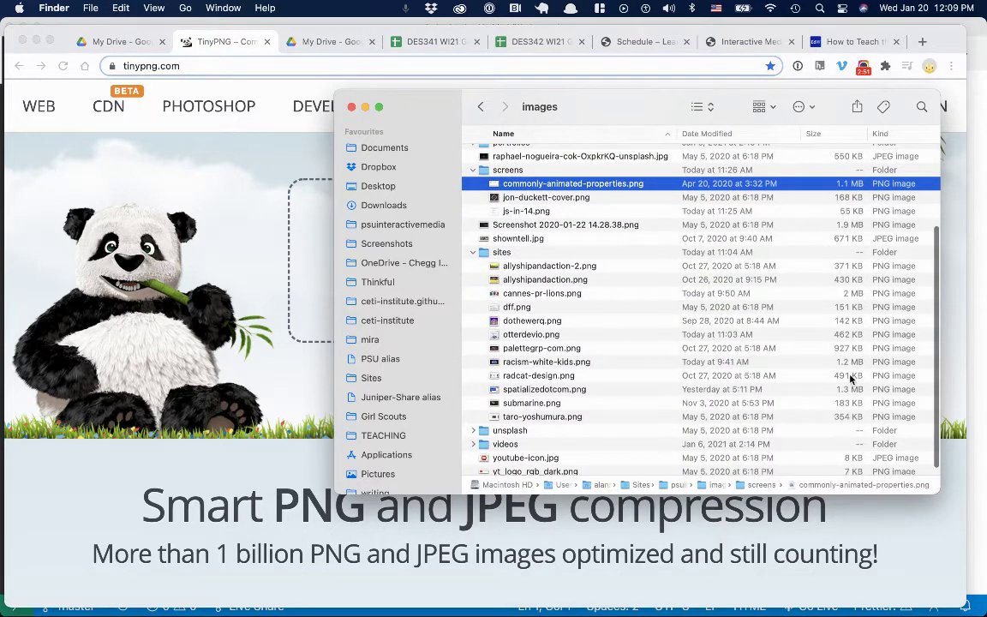
pyautogui.click(558, 418)
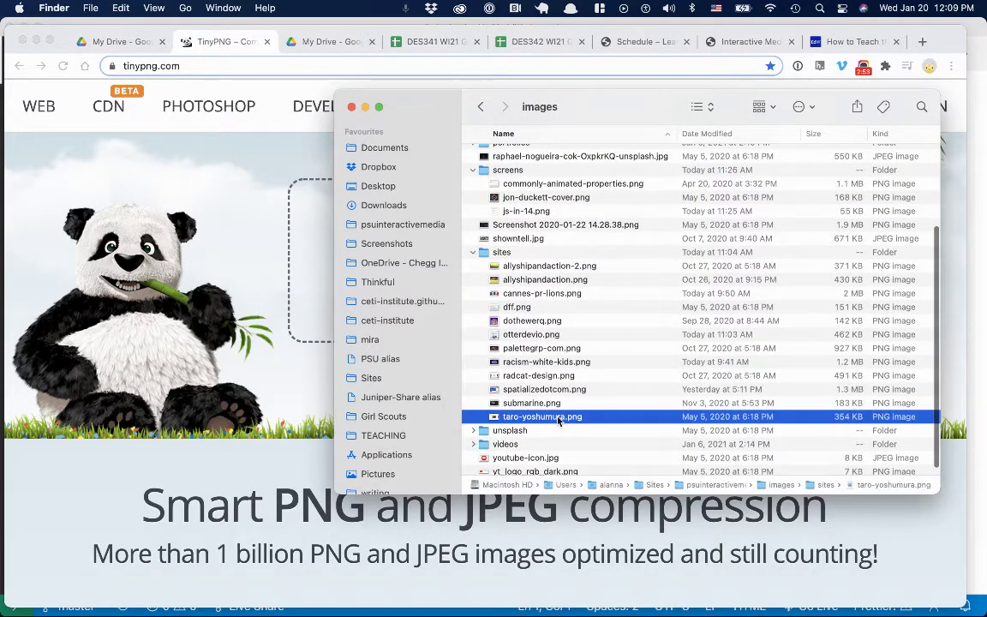
pyautogui.keyDown('shift'); pyautogui.click(528, 265); pyautogui.keyUp('shift')
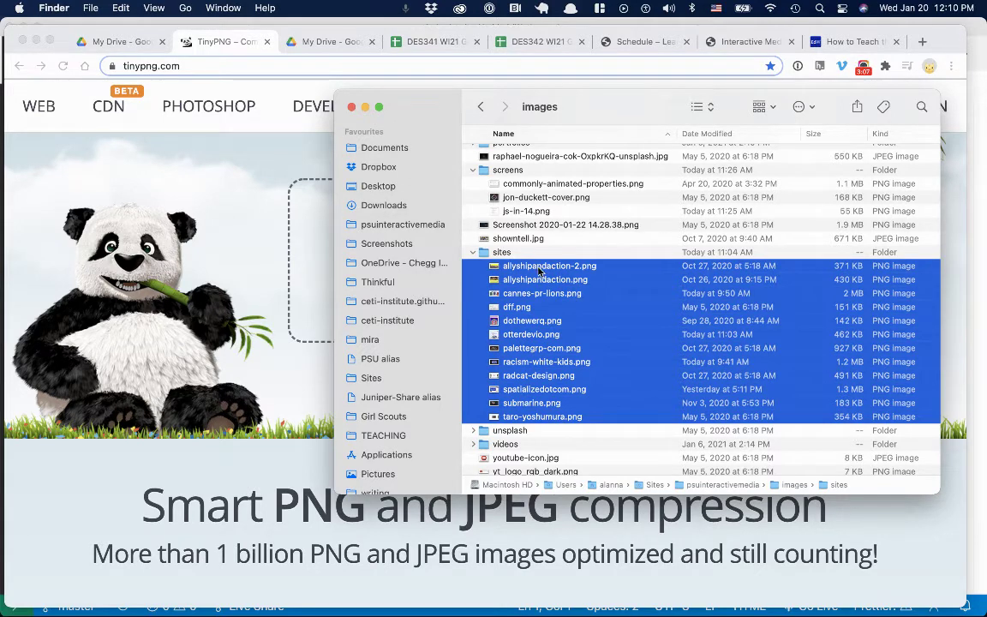
pyautogui.moveTo(539, 271); pyautogui.dragTo(306, 245)
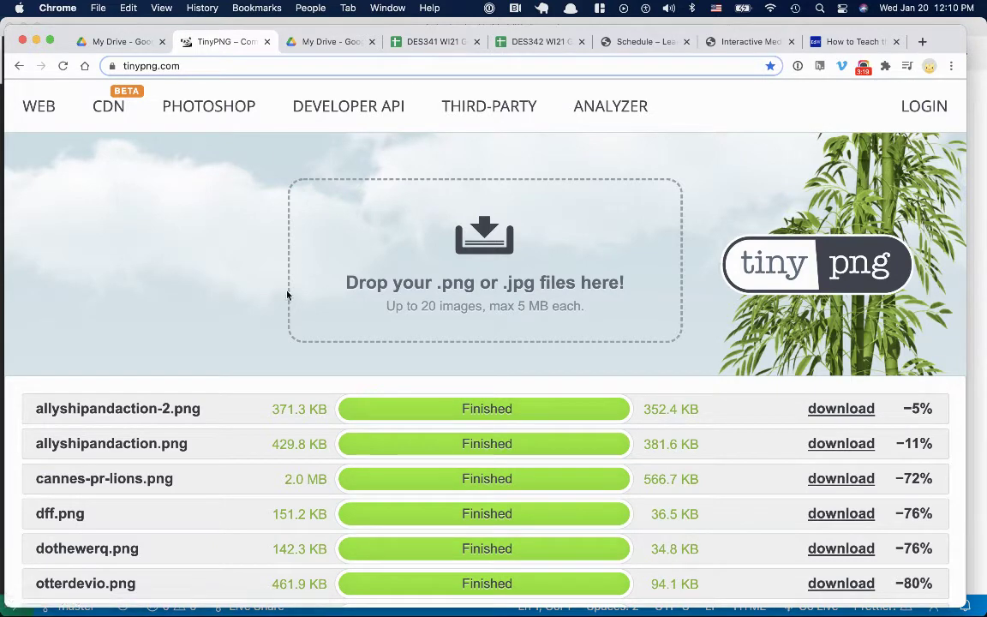
# - Scroll the TinyPNG results until all twelve files show Finished with their savings
pyautogui.scroll(-2, 505, 392)
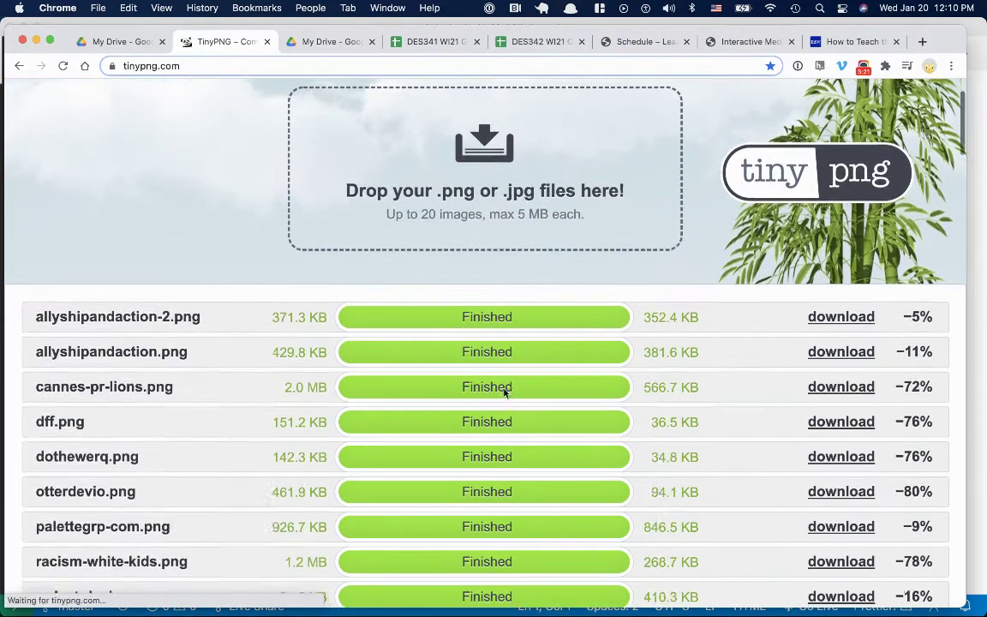
pyautogui.scroll(-2, 512, 342)
pyautogui.scroll(-2, 511, 343)
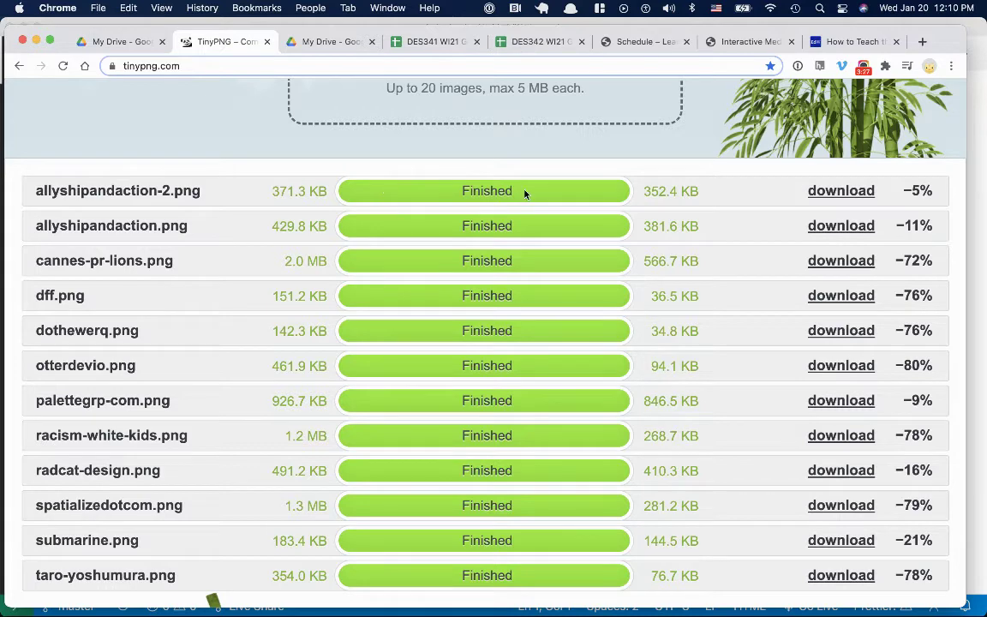
pyautogui.scroll(-1, 574, 270)
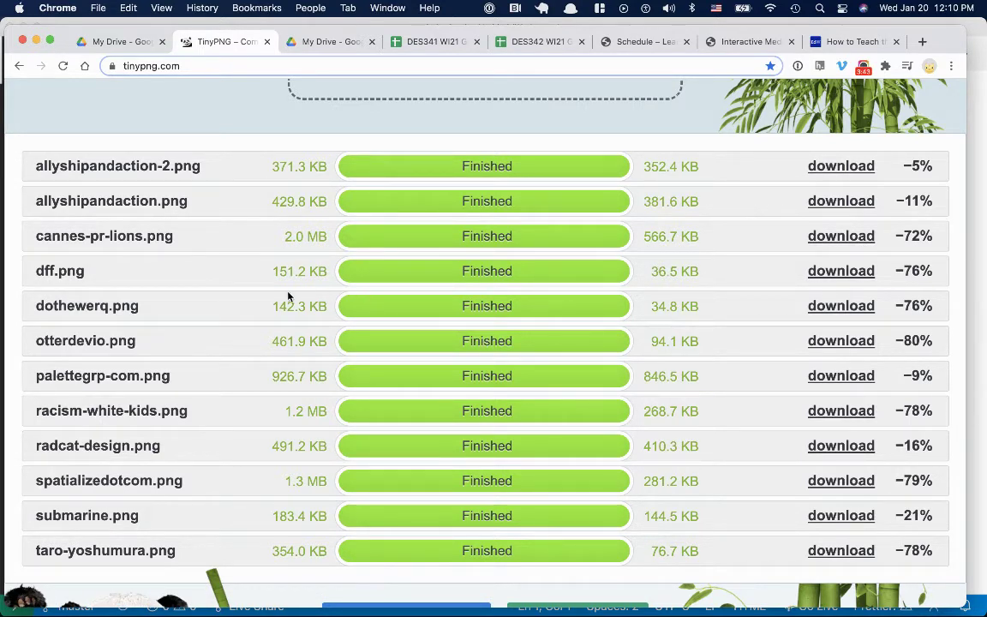
pyautogui.scroll(-2, 659, 347)
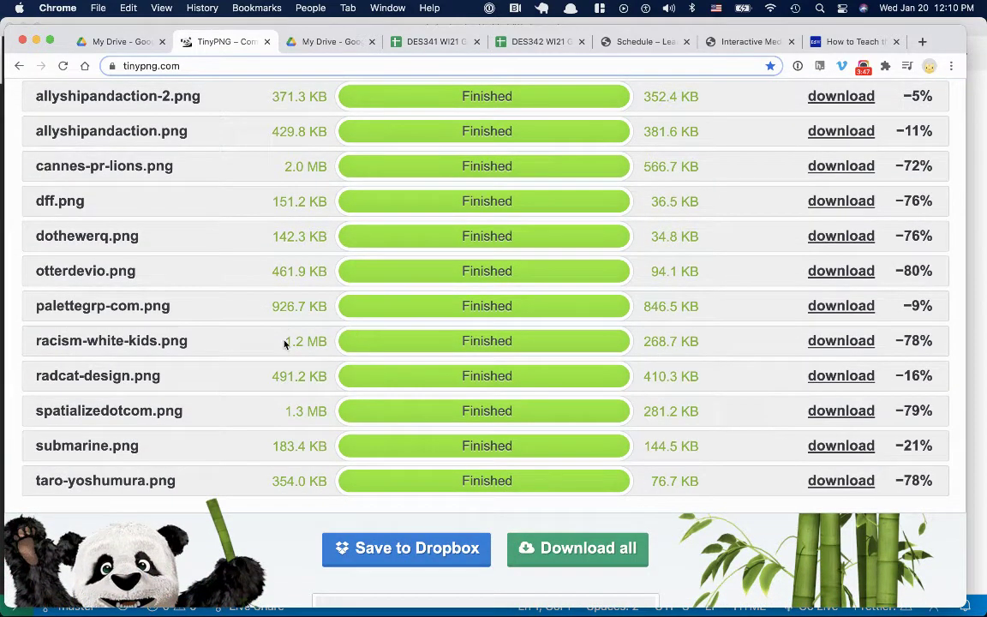
# - Download the whole compressed batch as tinified (1).zip using Download all
pyautogui.scroll(-5, 649, 454)
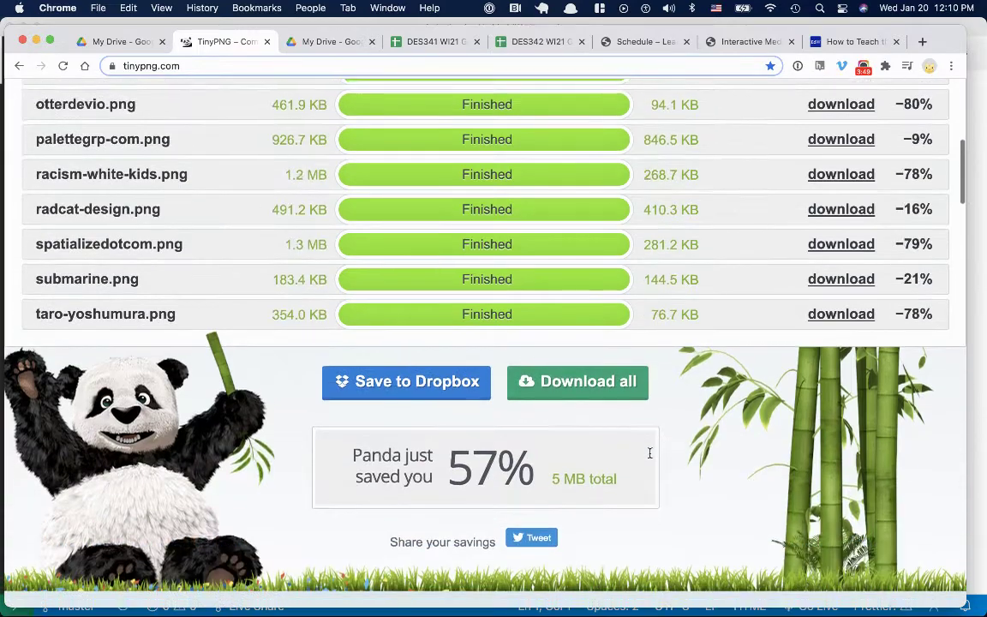
pyautogui.scroll(4, 656, 459)
pyautogui.scroll(2, 725, 378)
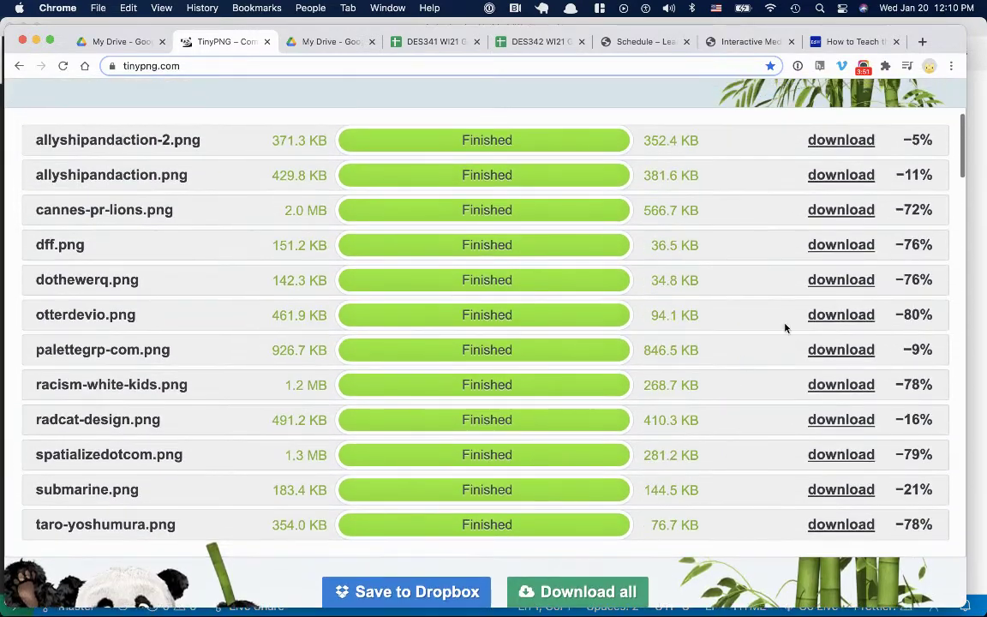
pyautogui.scroll(-2, 672, 379)
pyautogui.scroll(-3, 599, 379)
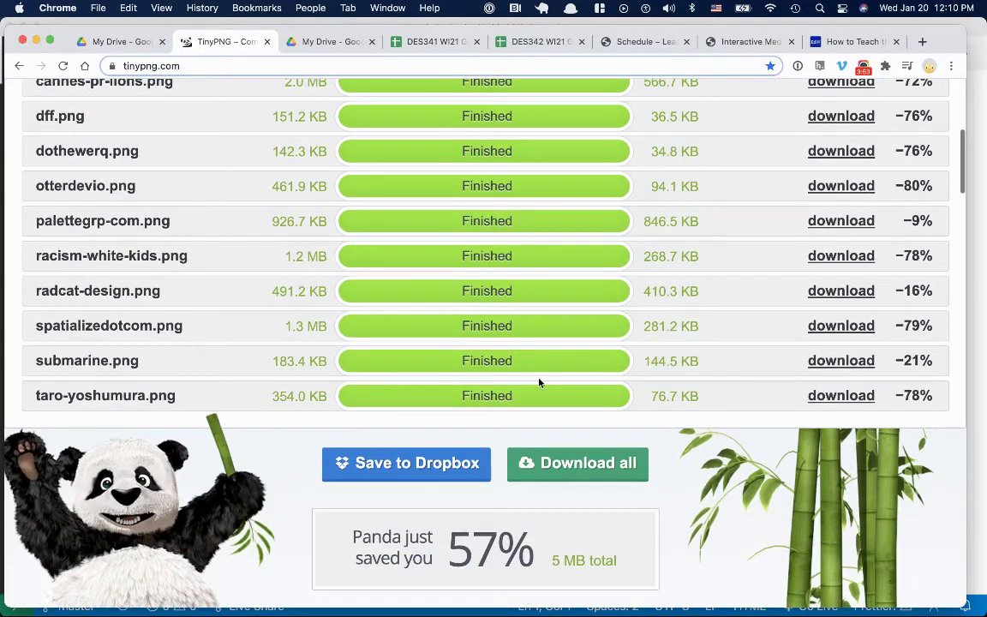
pyautogui.click(571, 465)
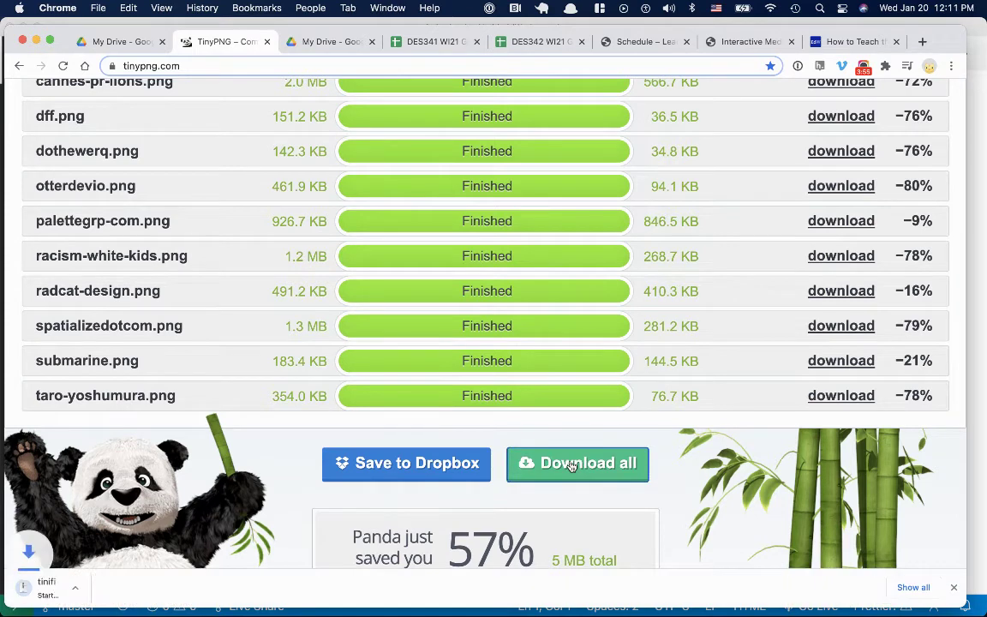
# - Extract tinified (1).zip in Downloads into the tinified (1) 2 folder, back in Finder
pyautogui.click(50, 589)
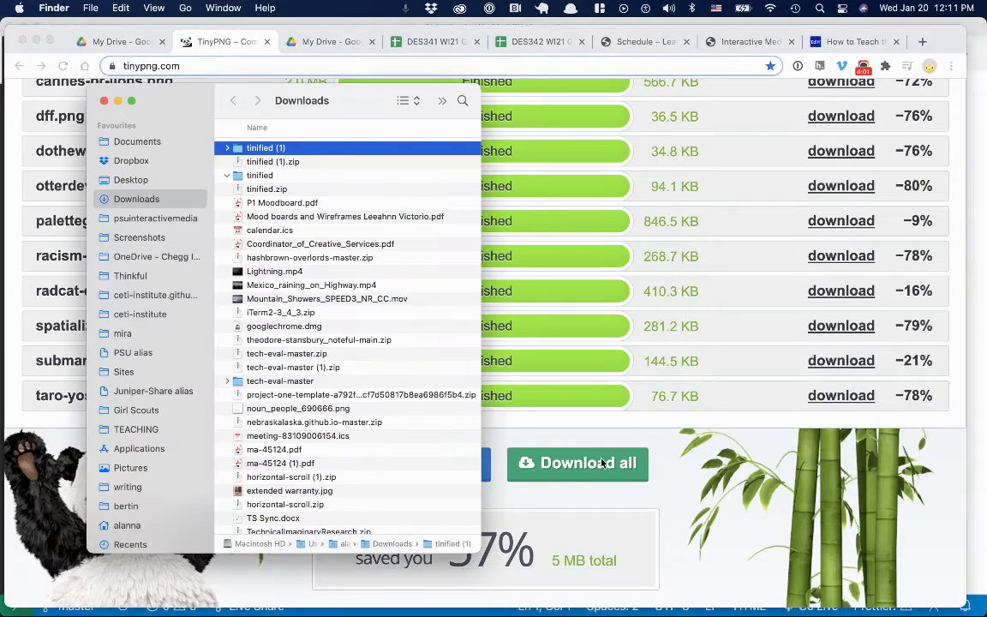
pyautogui.moveTo(367, 97); pyautogui.dragTo(827, 112)
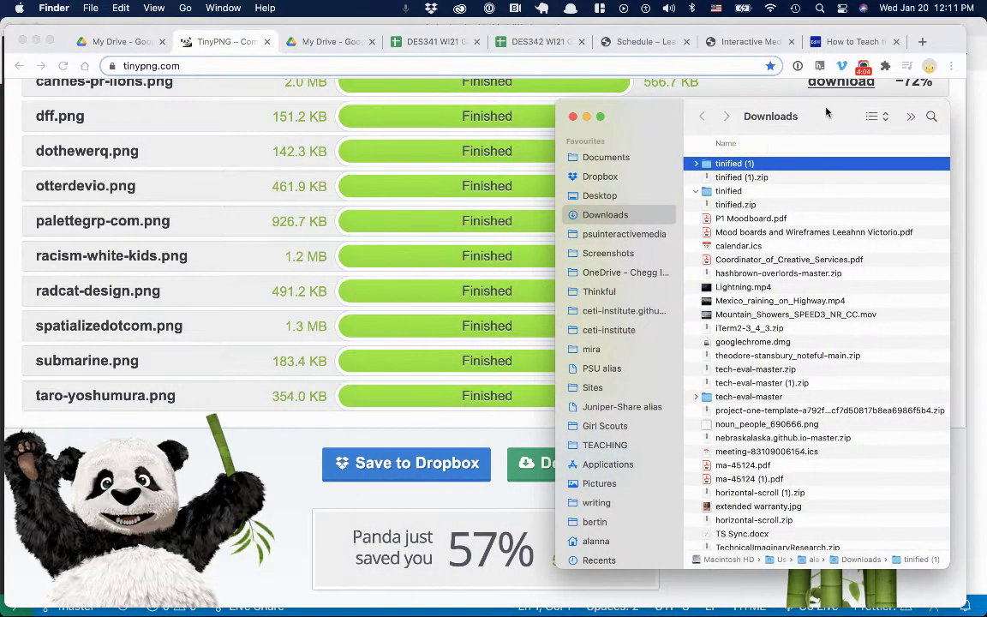
pyautogui.doubleClick(746, 178)
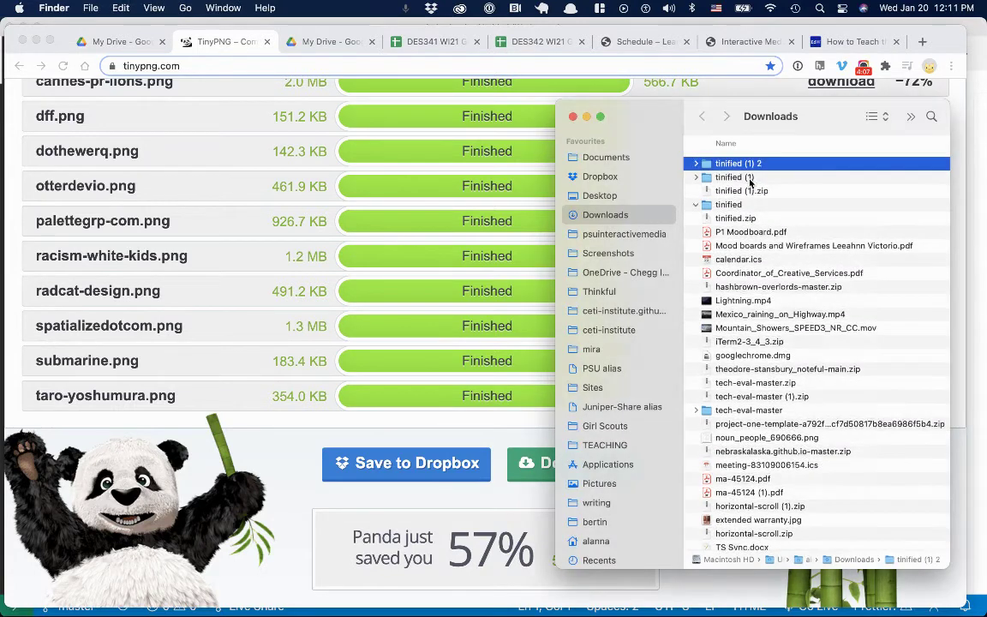
pyautogui.press('super+Tab')
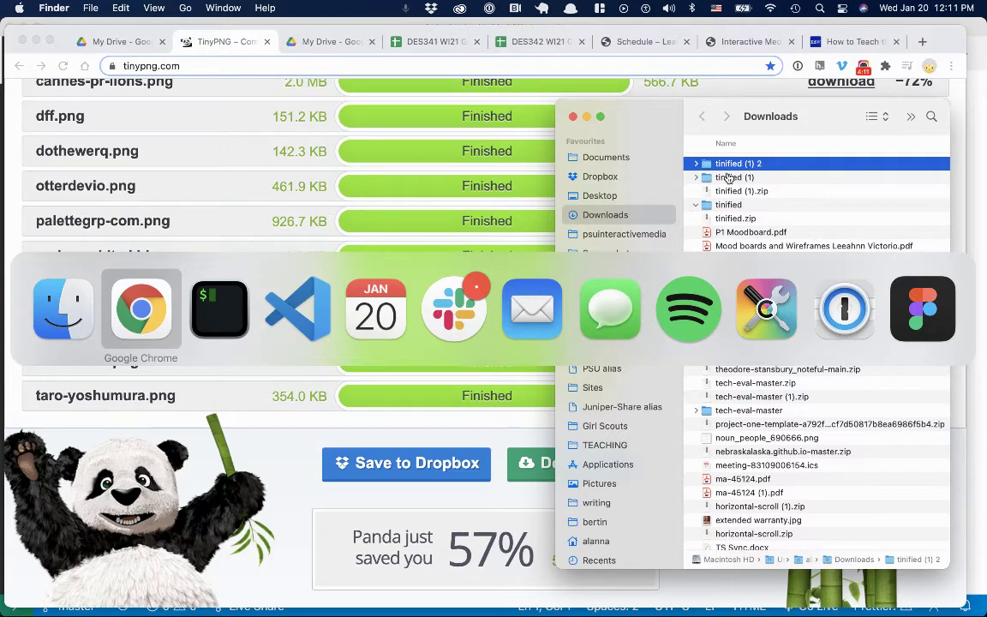
pyautogui.press('super+shift+Tab')
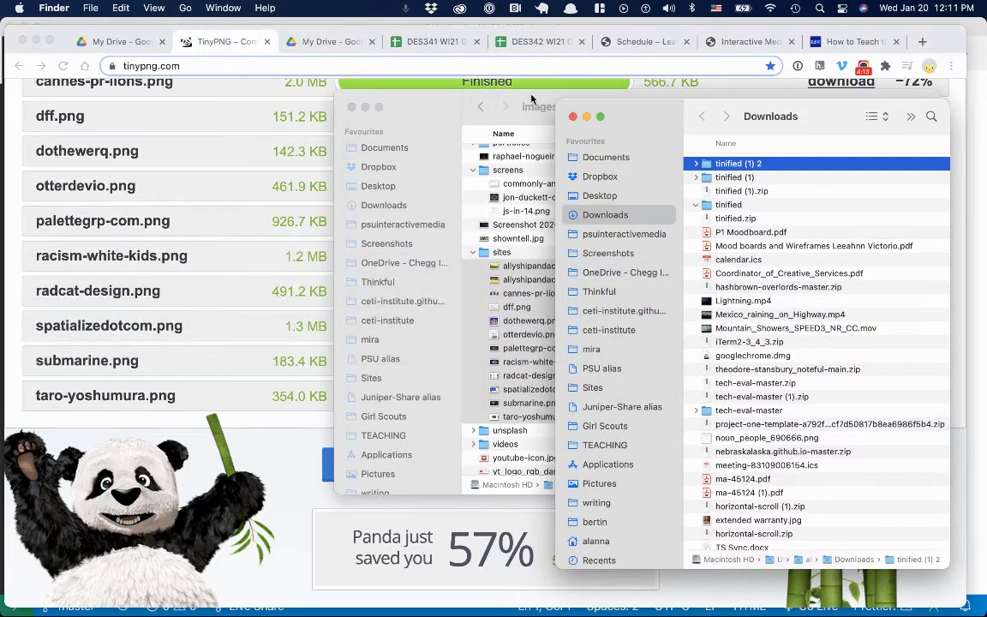
# - Move the images window left, resize it narrower and taller, and clear its selection
pyautogui.moveTo(531, 99); pyautogui.dragTo(245, 98)
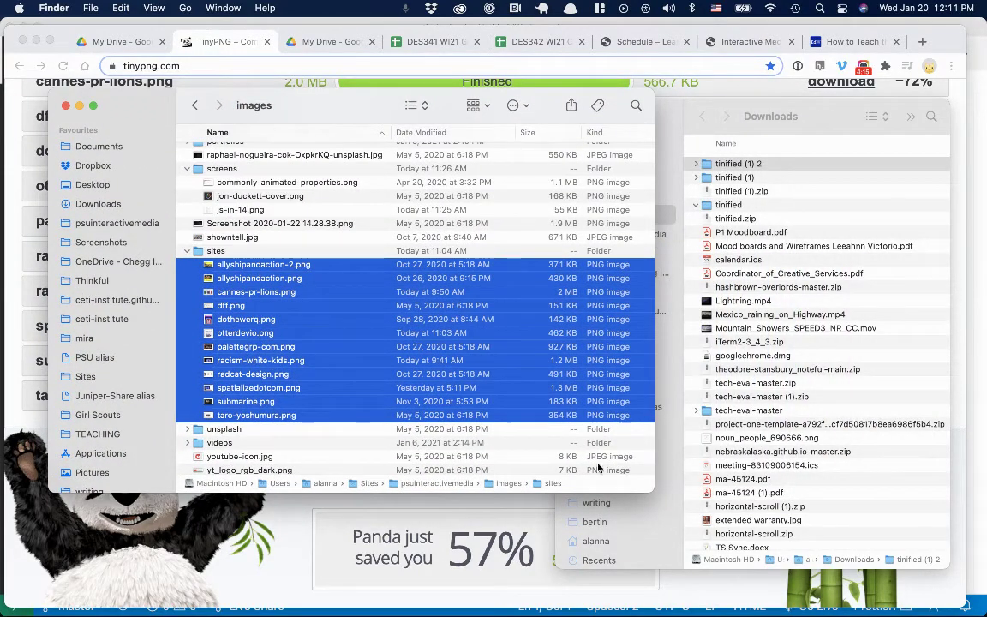
pyautogui.moveTo(645, 488); pyautogui.dragTo(506, 528)
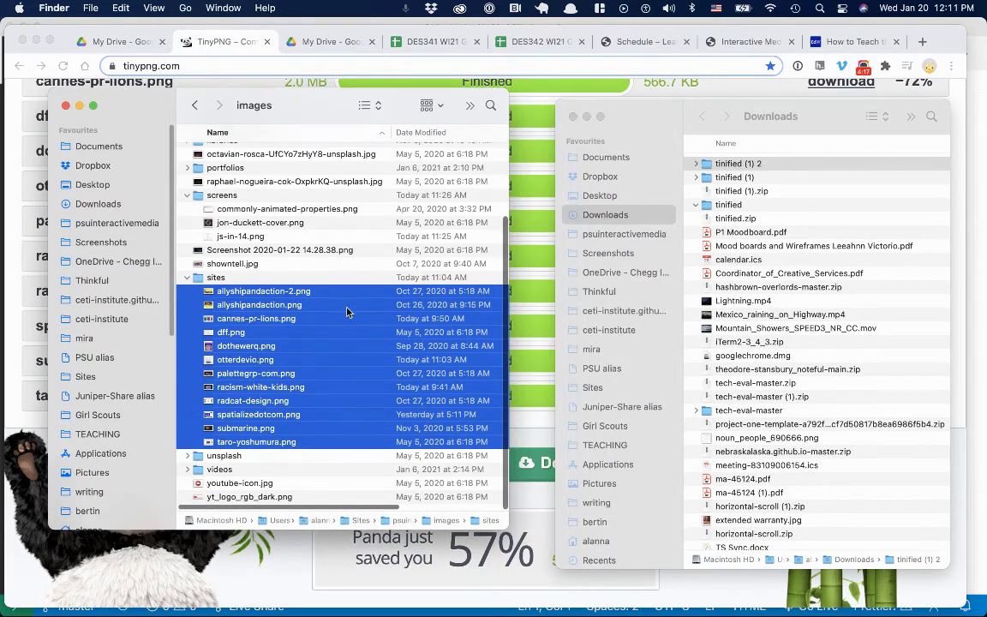
pyautogui.click(291, 277)
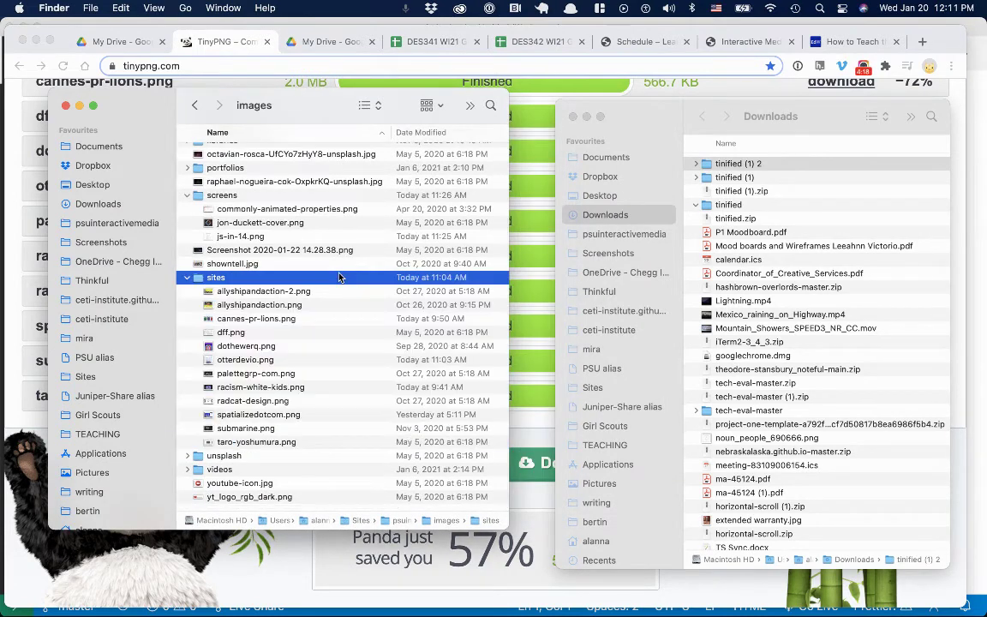
# - Drag all compressed PNGs from tinified (1) 2 into sites, replacing the originals with Apply to All
pyautogui.click(697, 164)
pyautogui.press('Down')
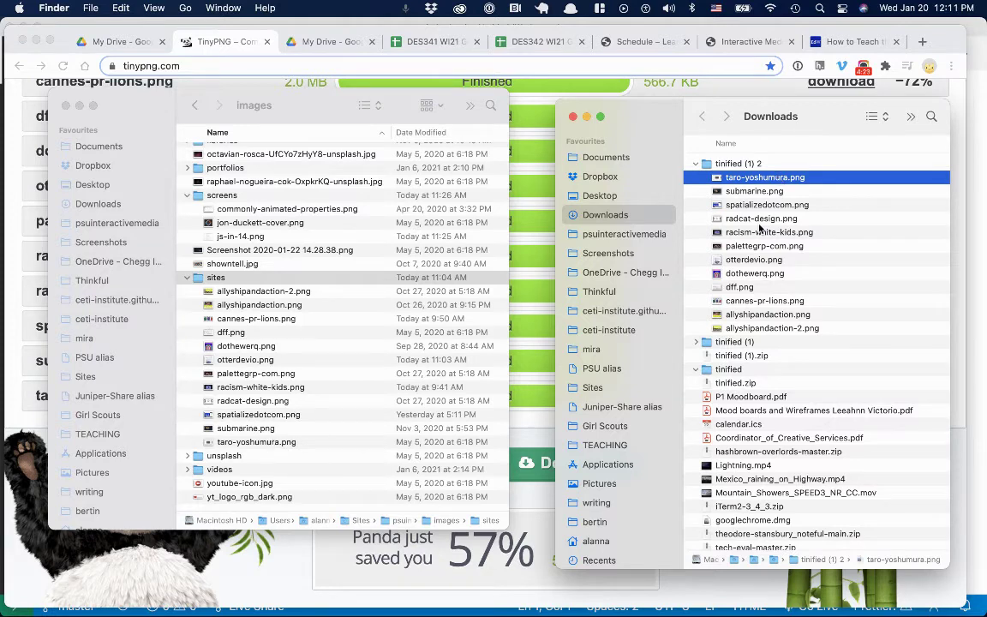
pyautogui.keyDown('shift'); pyautogui.click(761, 328); pyautogui.keyUp('shift')
pyautogui.moveTo(761, 328); pyautogui.dragTo(217, 279)
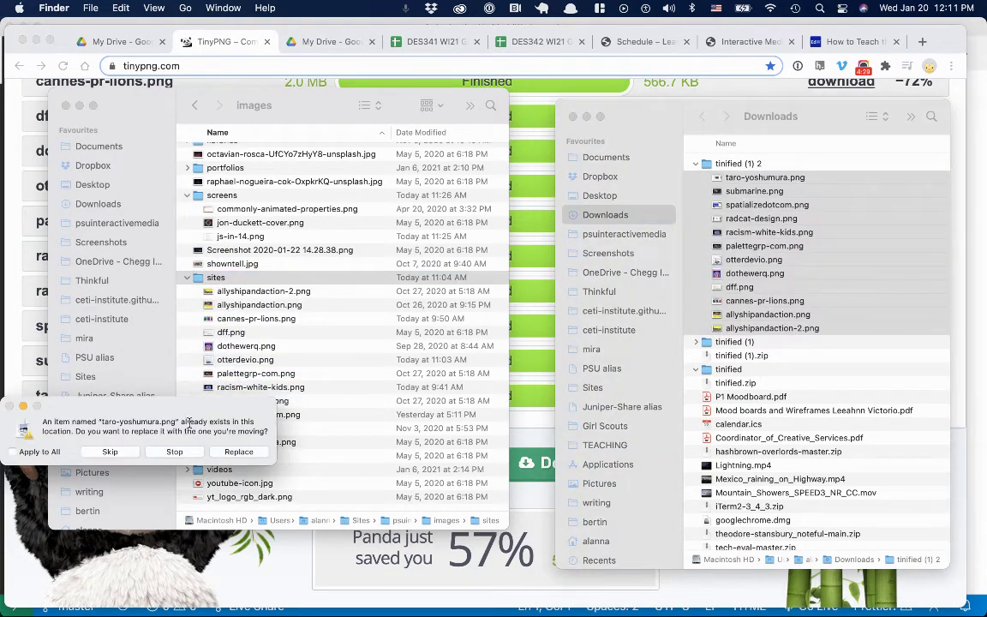
pyautogui.click(35, 447)
pyautogui.click(239, 452)
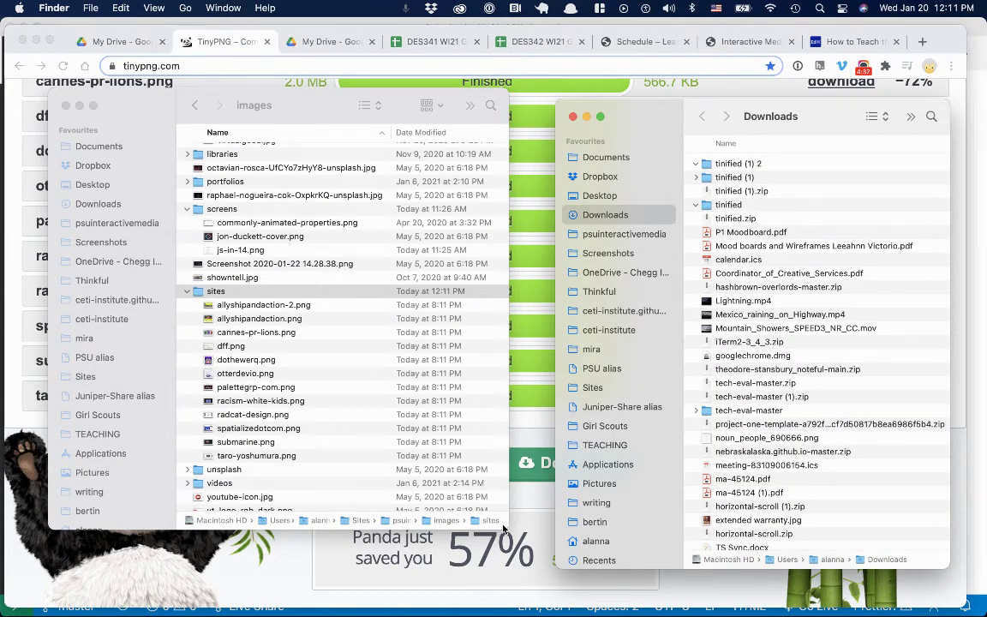
# - Enlarge the images window and select the sites files to check their smaller sizes
pyautogui.moveTo(503, 528); pyautogui.dragTo(596, 544)
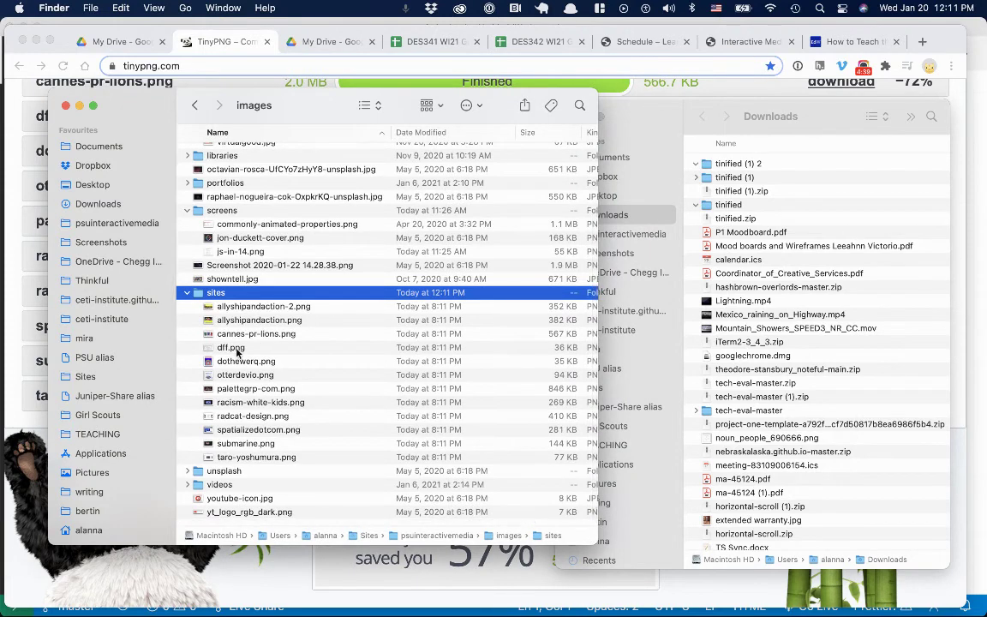
pyautogui.moveTo(309, 457); pyautogui.dragTo(283, 432)
pyautogui.keyDown('shift'); pyautogui.click(258, 310); pyautogui.keyUp('shift')
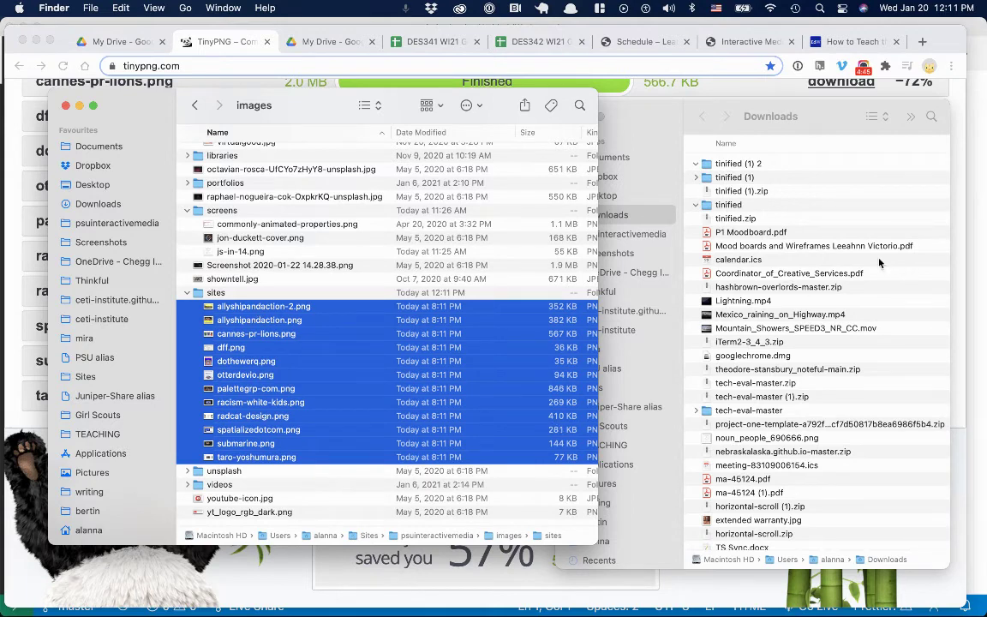
pyautogui.click(522, 403)
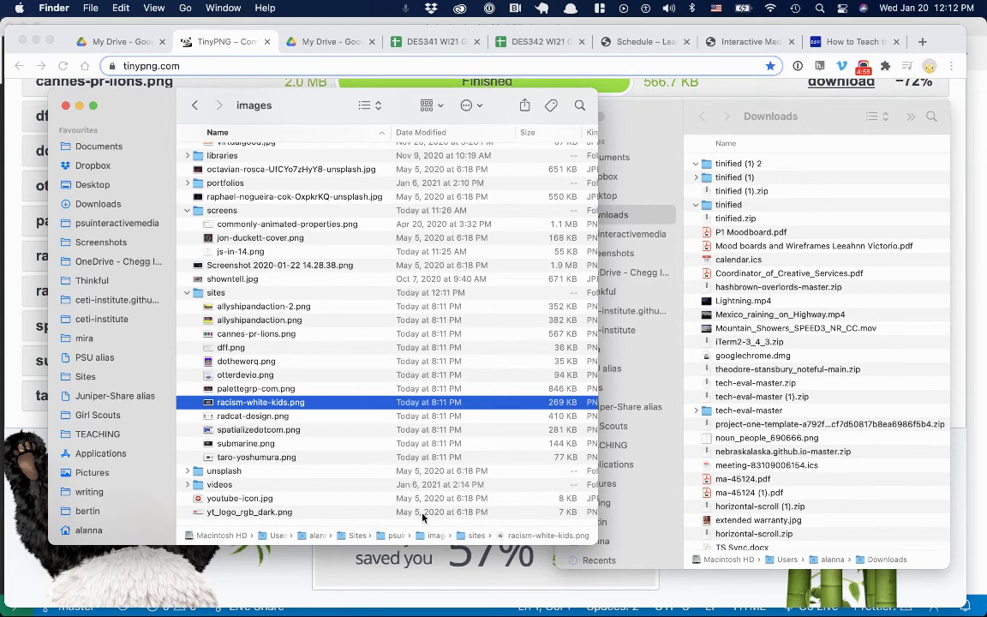
# - Switch back to Chrome to view TinyPNG's list of twelve Finished compressions
pyautogui.press('super+Tab')
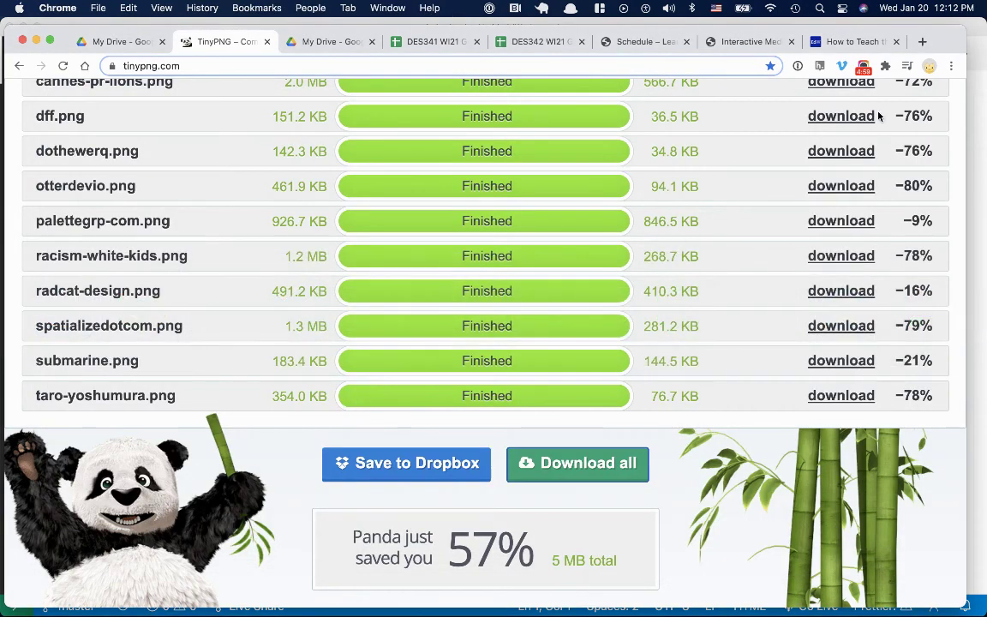
pyautogui.scroll(1, 878, 116)
pyautogui.click(863, 66)
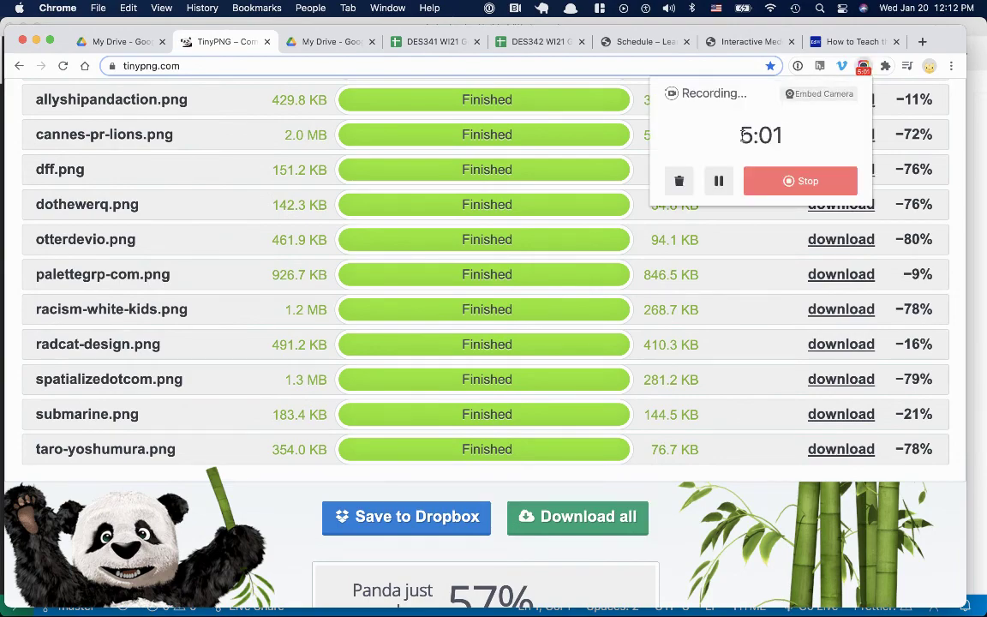